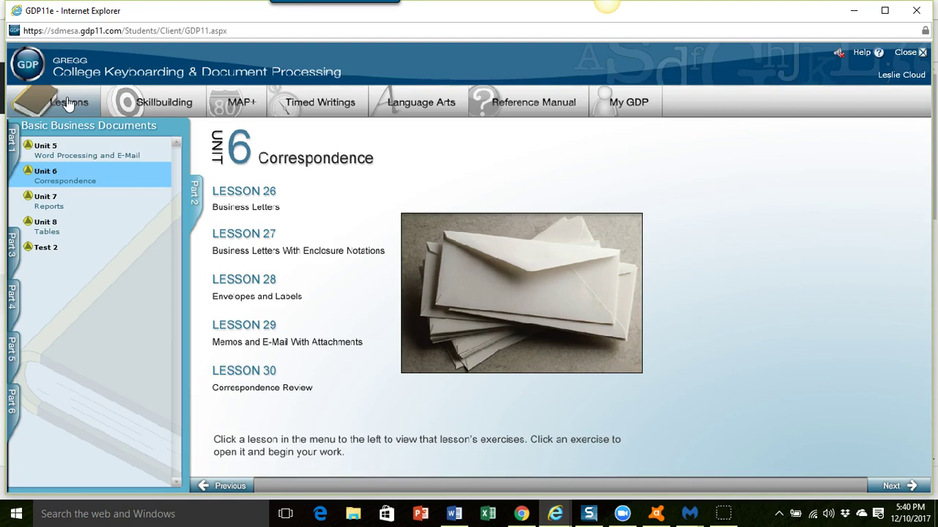
# Step: Open the Correspondence 28-11: Mailing Labels exercise in Lesson 28 of Unit 6
pyautogui.click(43, 177)
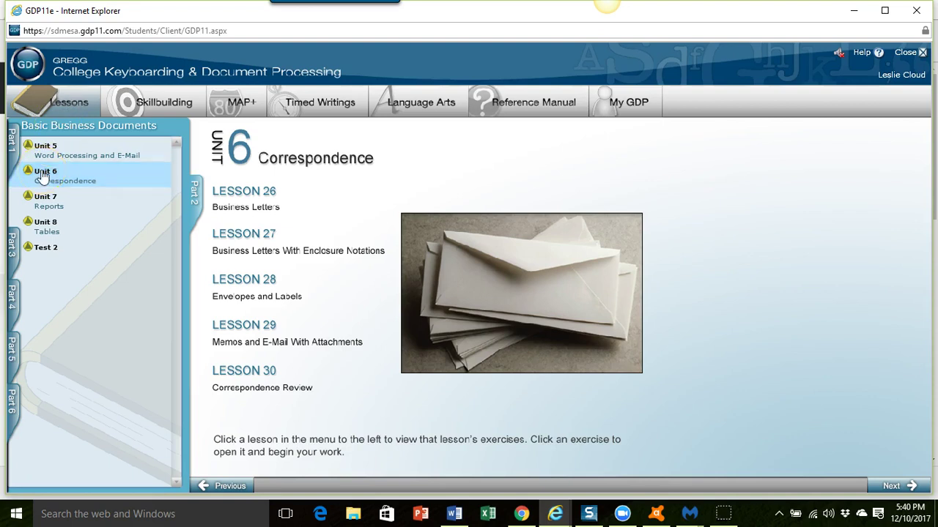
pyautogui.click(45, 173)
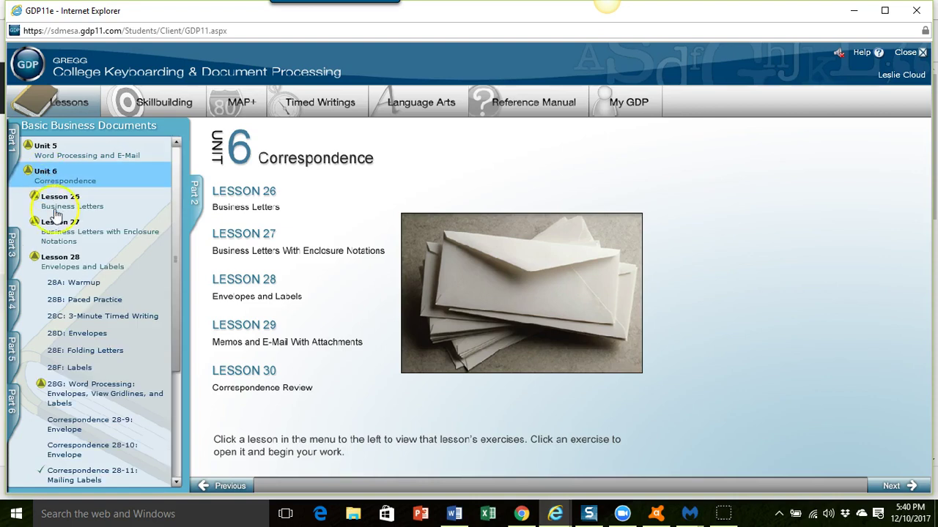
pyautogui.click(57, 264)
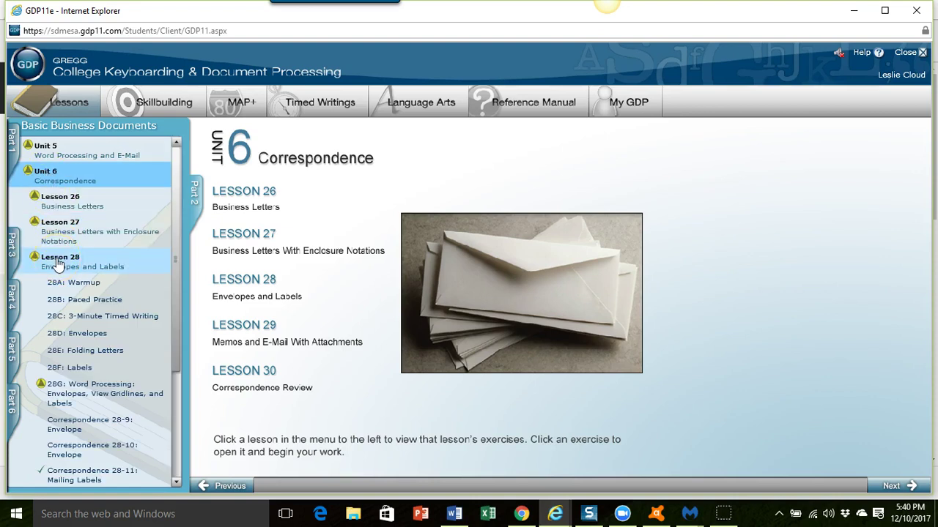
pyautogui.click(68, 319)
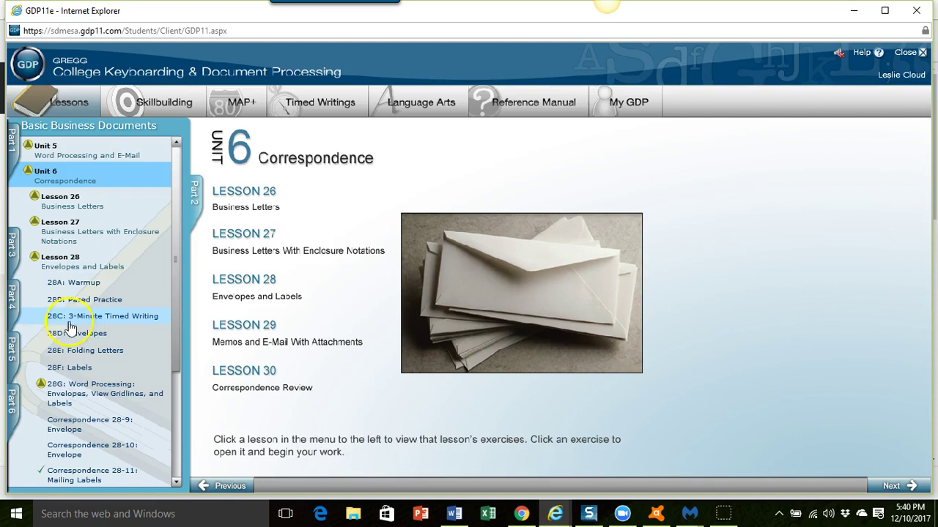
pyautogui.scroll(-5, 76, 345)
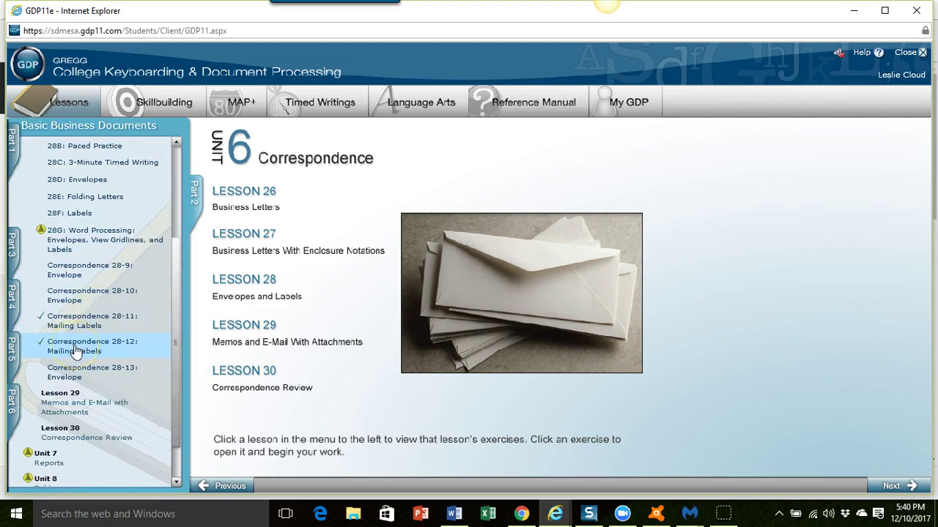
pyautogui.click(81, 323)
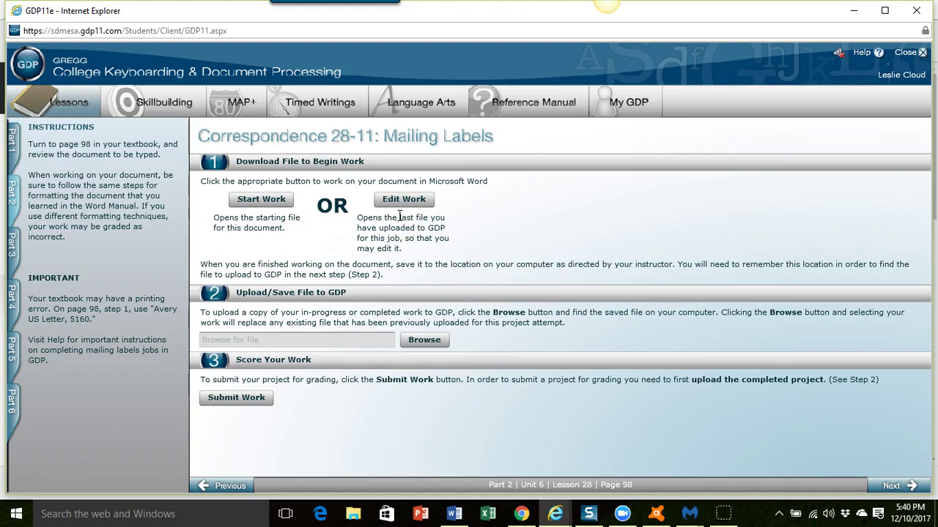
# Step: Start work on the exercise by opening its starting file in Word and enabling editing
pyautogui.click(260, 201)
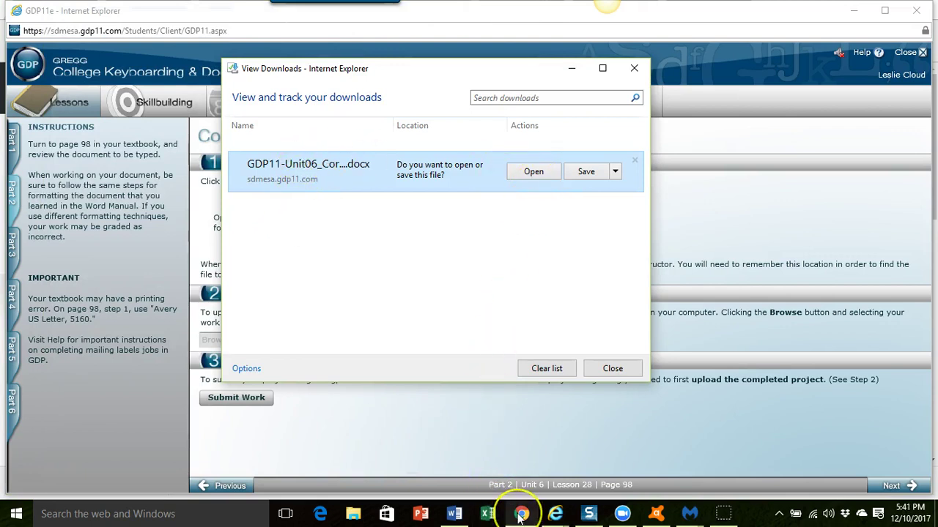
pyautogui.moveTo(520, 517)
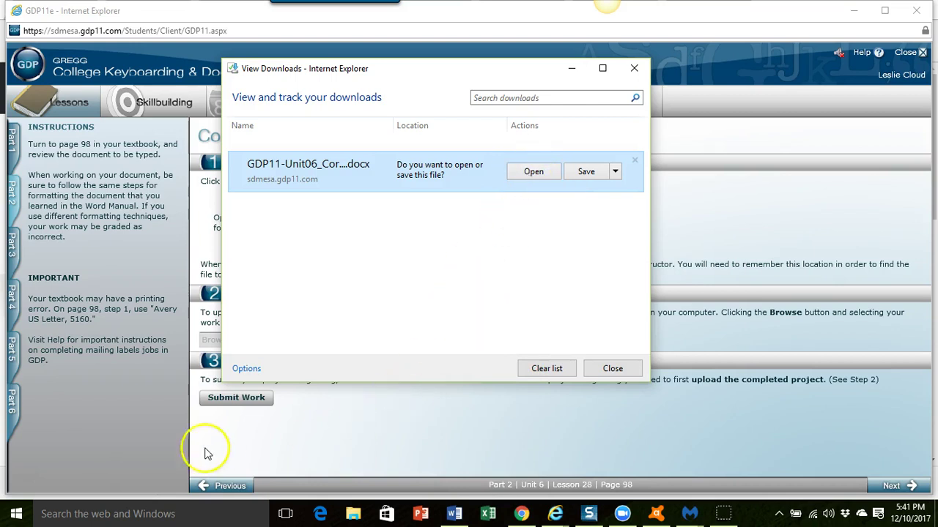
pyautogui.click(533, 173)
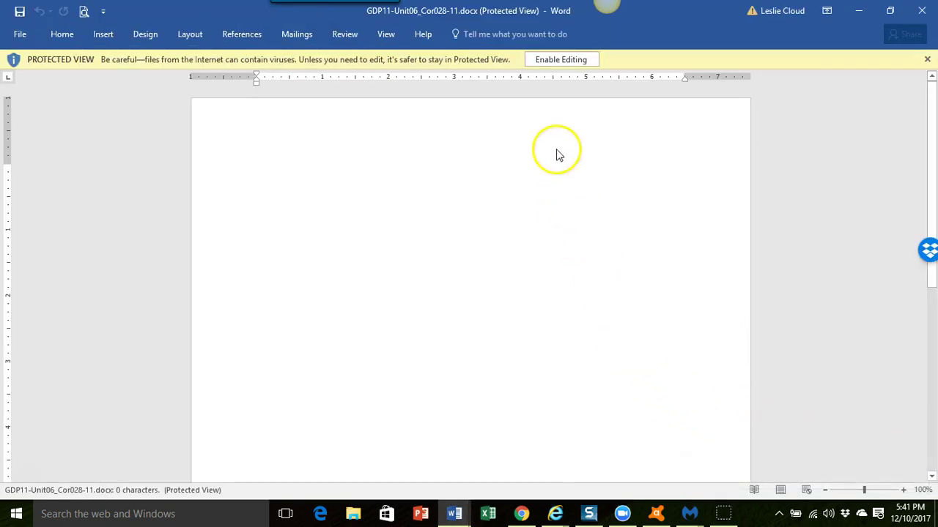
pyautogui.click(561, 60)
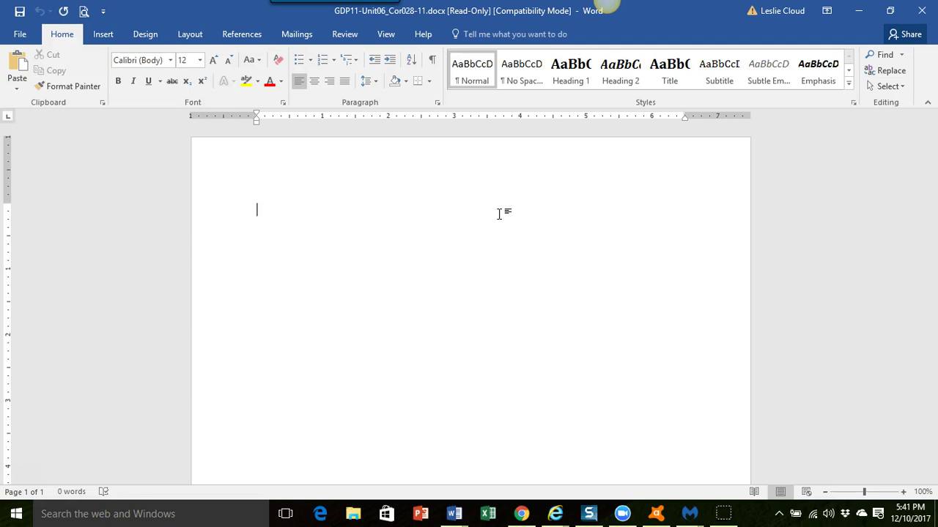
# Step: Open the options for creating labels and choose Avery US Letter as the label vendor
pyautogui.click(297, 34)
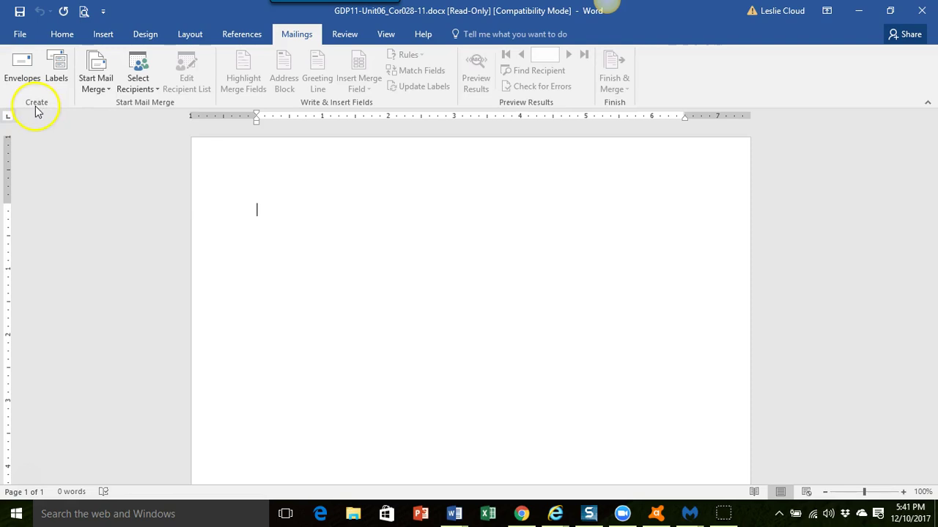
pyautogui.click(58, 73)
pyautogui.click(57, 73)
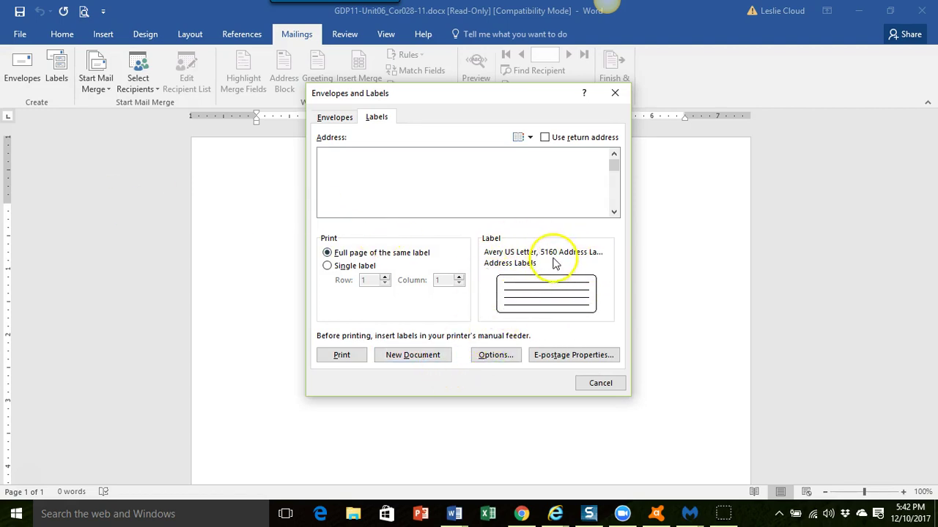
pyautogui.click(507, 359)
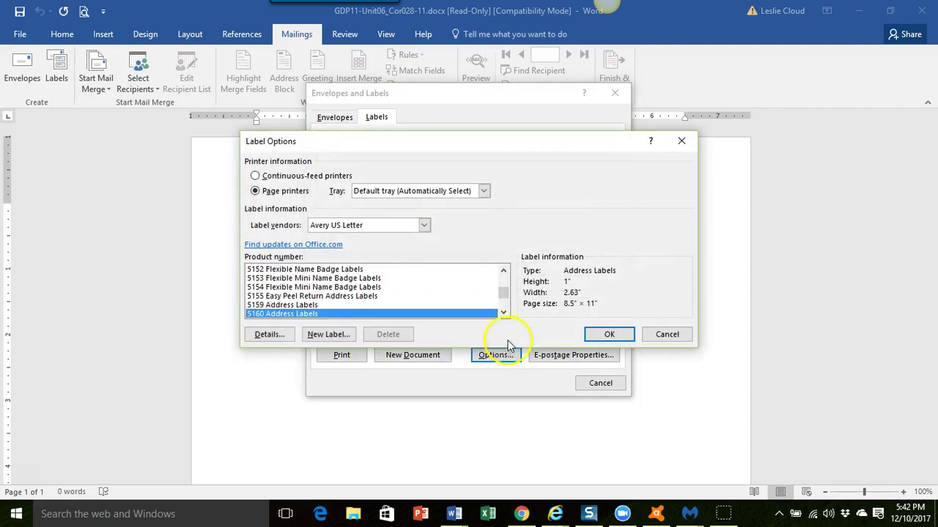
pyautogui.moveTo(507, 296); pyautogui.dragTo(501, 277)
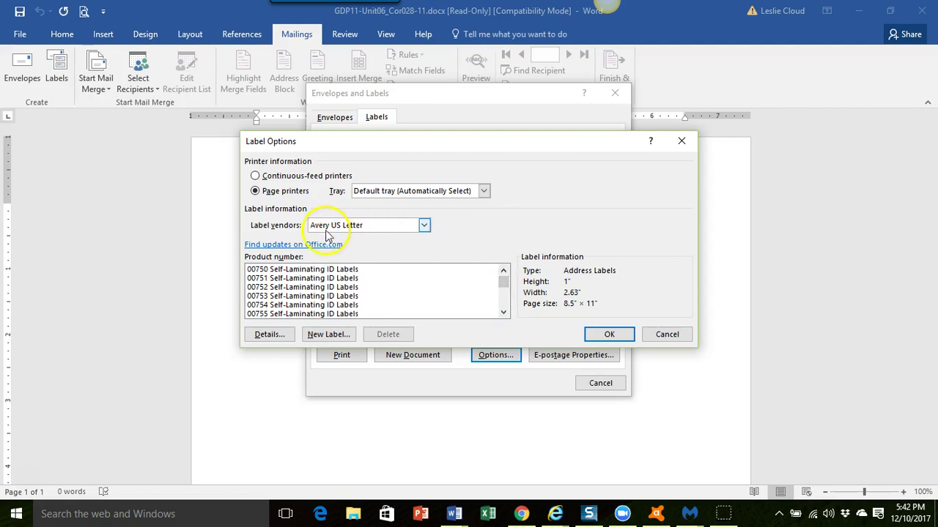
pyautogui.click(424, 225)
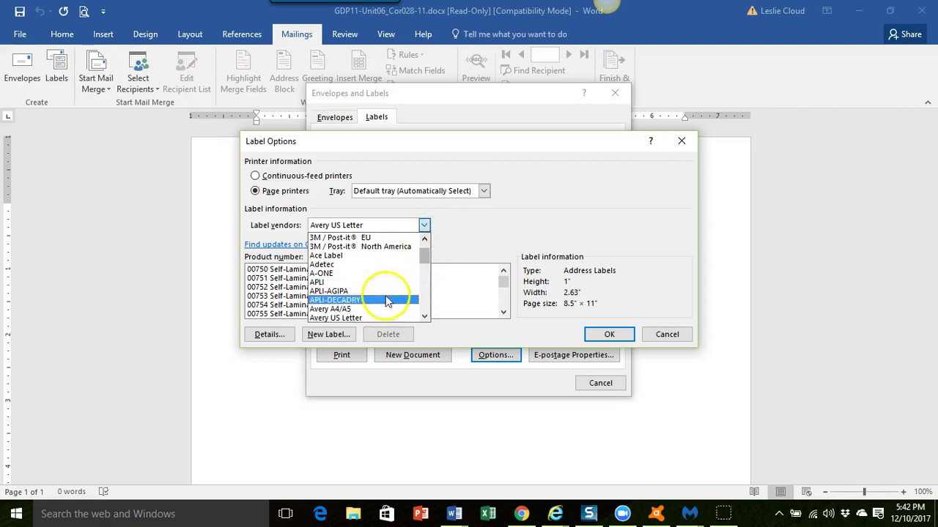
pyautogui.click(349, 320)
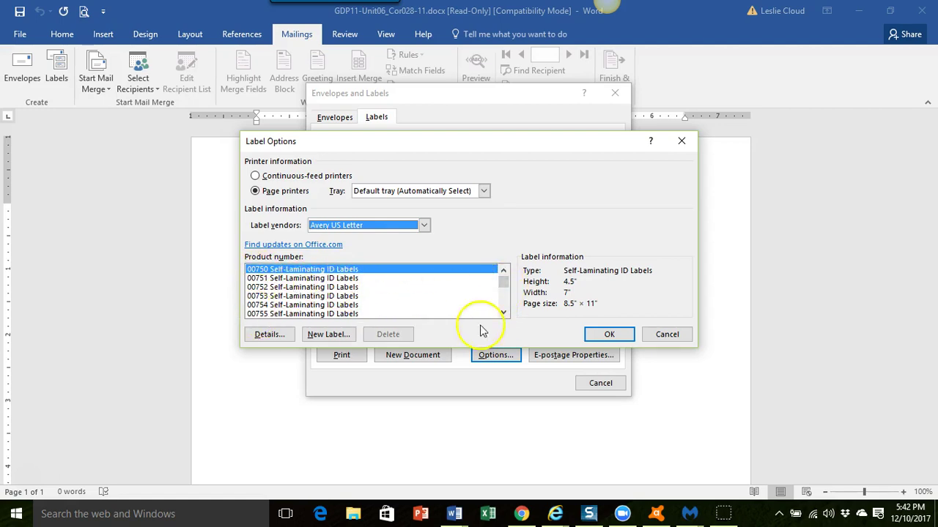
# Step: Select product number 5160 Address Labels and accept the label options
pyautogui.click(503, 312)
pyautogui.click(503, 312)
pyautogui.moveTo(503, 284); pyautogui.dragTo(506, 296)
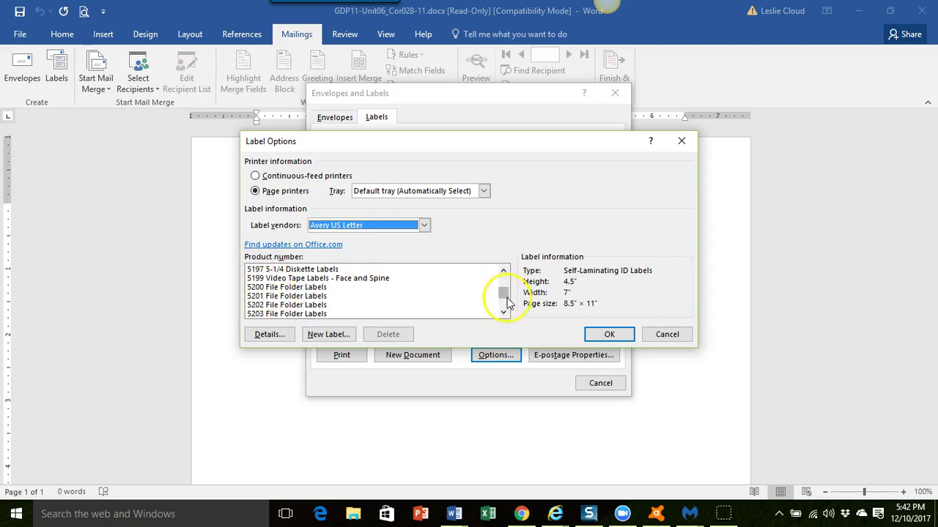
pyautogui.click(504, 271)
pyautogui.click(504, 271)
pyautogui.click(504, 271)
pyautogui.click(504, 271)
pyautogui.click(504, 271)
pyautogui.click(504, 271)
pyautogui.click(504, 271)
pyautogui.click(504, 271)
pyautogui.click(504, 271)
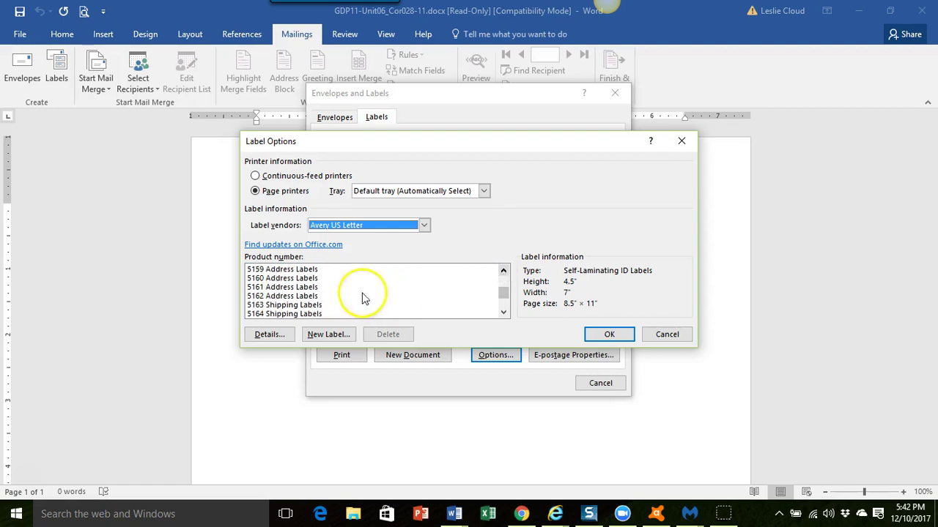
pyautogui.click(268, 278)
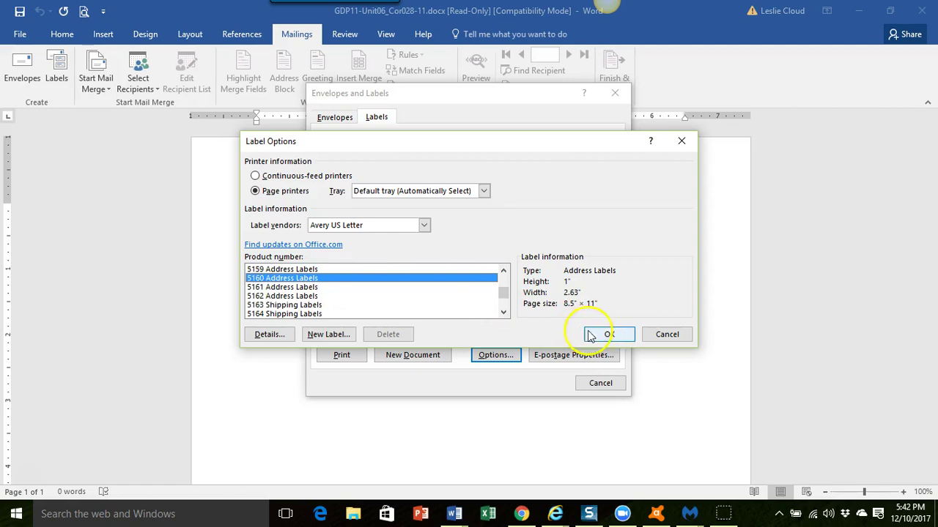
pyautogui.click(612, 336)
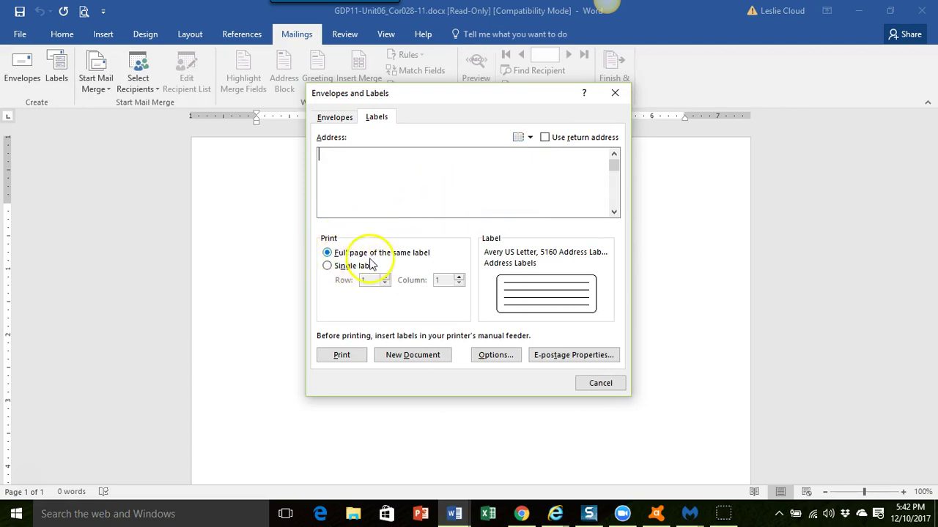
# Step: Create a new label document using the full page of the same label setting
pyautogui.click(419, 258)
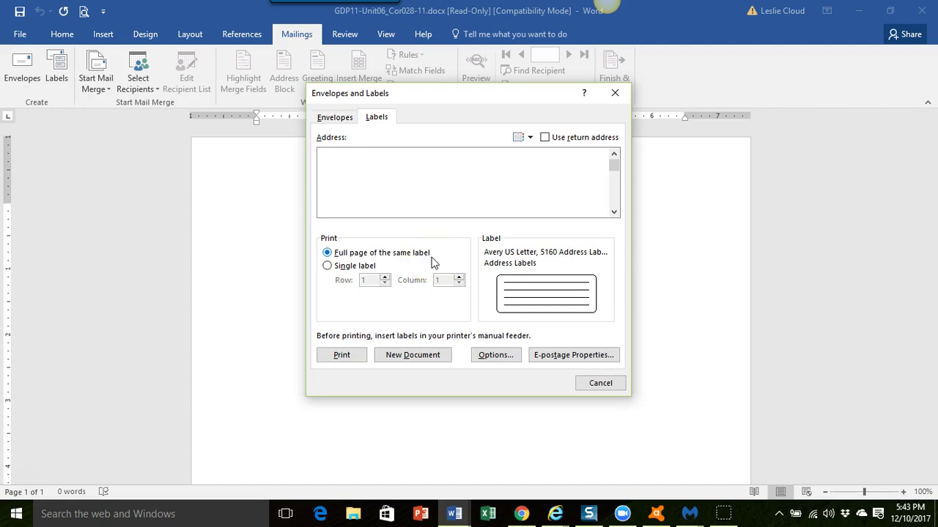
pyautogui.click(416, 360)
pyautogui.click(414, 359)
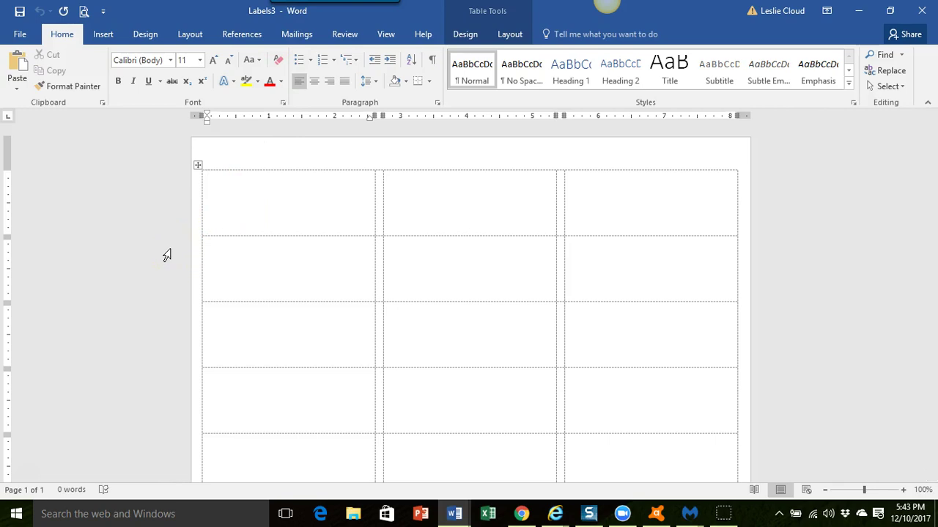
# Step: Fill the first label with the Abbott Laboratories Purchasing Department's mailing address and move on to the next labels
pyautogui.write('Purchasing')
pyautogui.write('epartment')
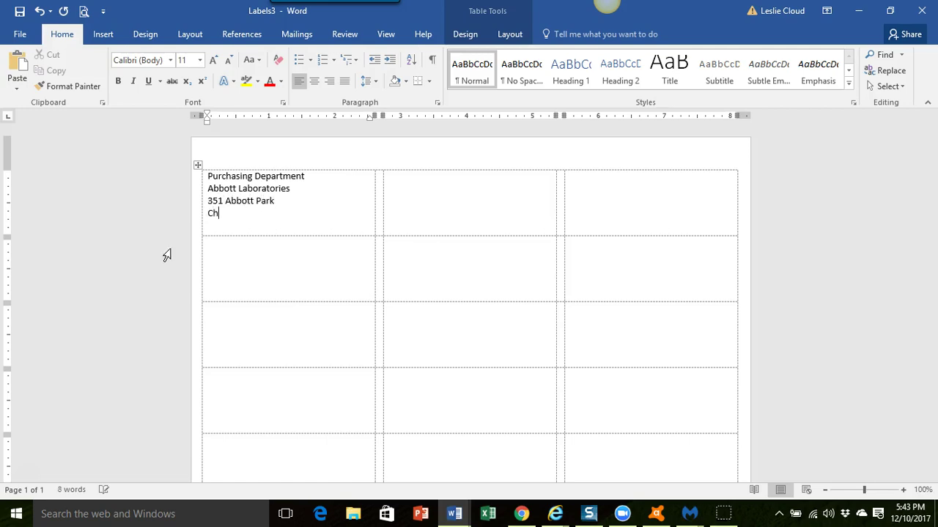
pyautogui.write(', IL 60064')
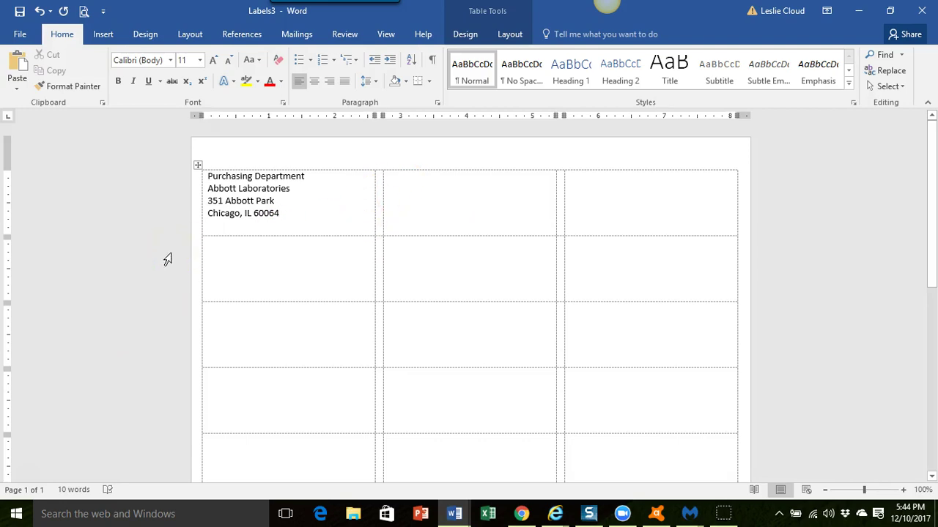
pyautogui.press('Tab')
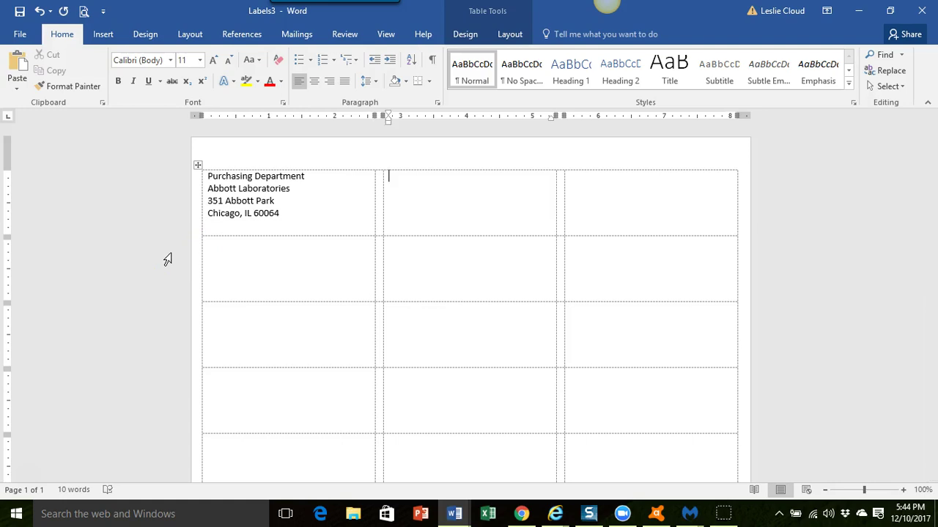
pyautogui.click(313, 210)
pyautogui.click(404, 181)
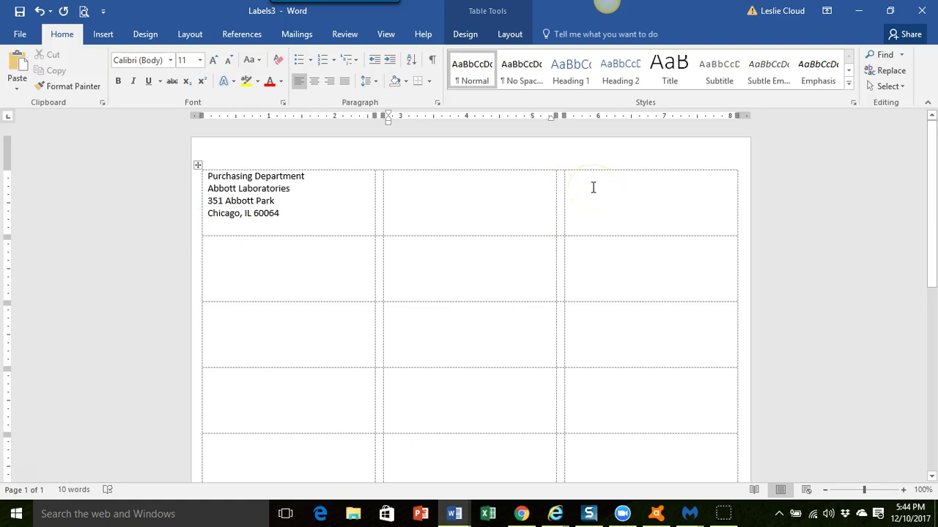
pyautogui.click(214, 247)
# Step: Switch to the completed 28-11 labels document and save it to the Desktop as a Word document under its existing name
pyautogui.moveTo(451, 511)
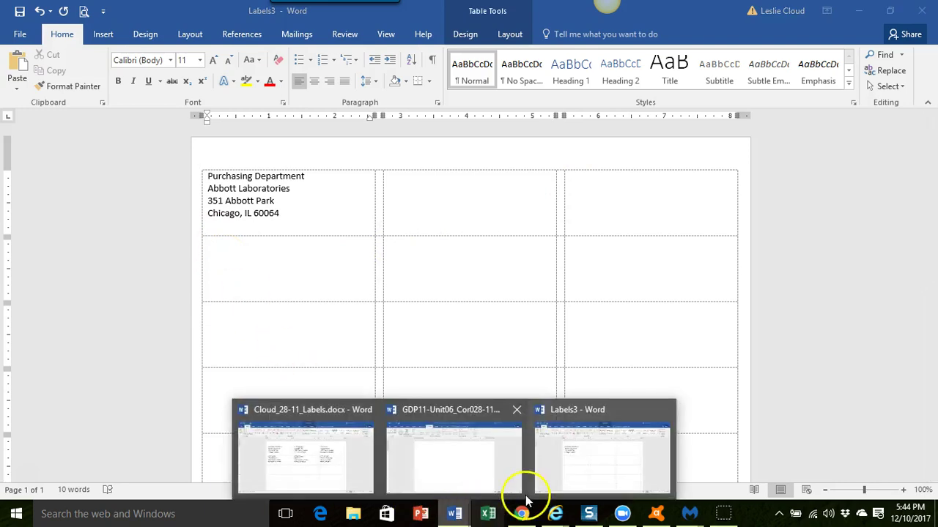
pyautogui.click(305, 457)
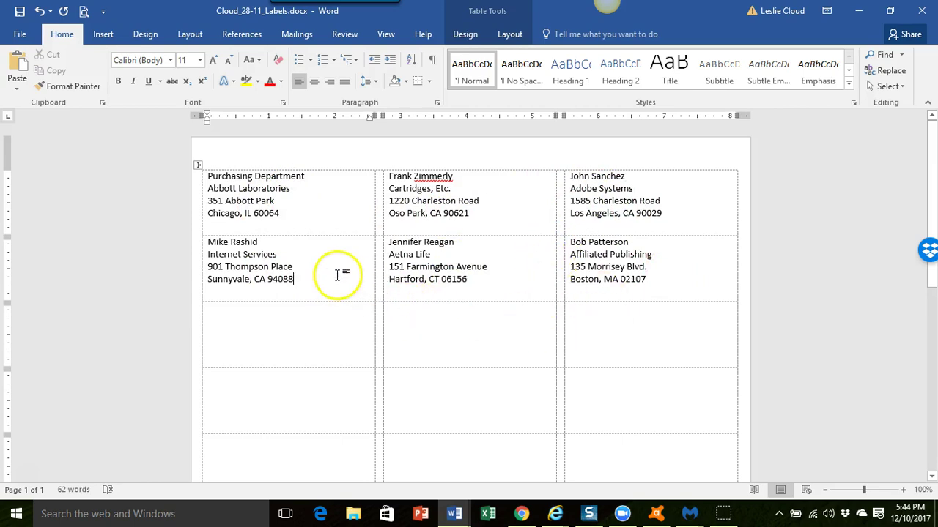
pyautogui.click(19, 35)
pyautogui.click(32, 173)
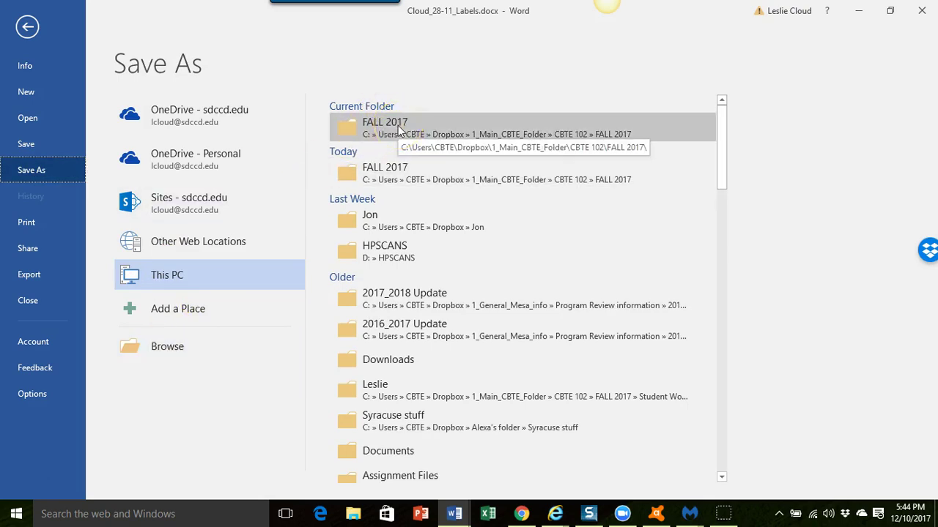
pyautogui.click(168, 347)
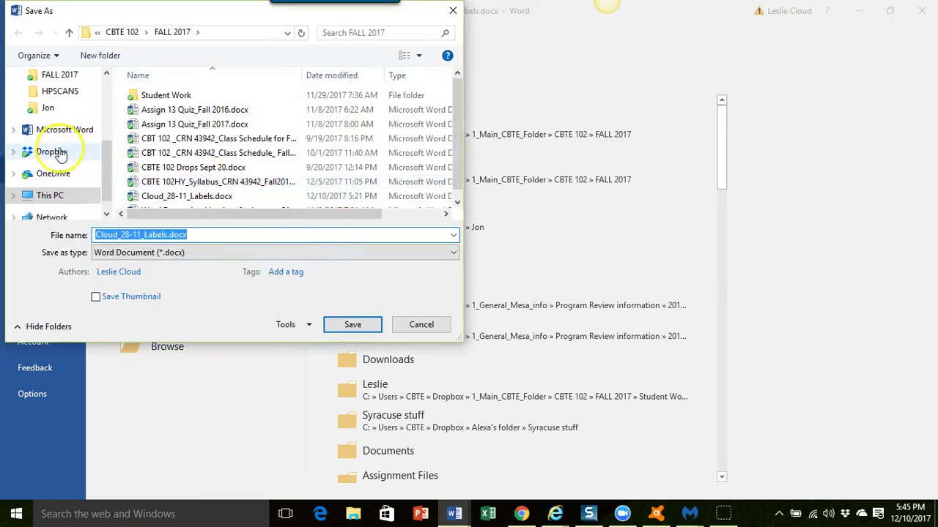
pyautogui.moveTo(103, 164); pyautogui.dragTo(109, 96)
pyautogui.click(56, 95)
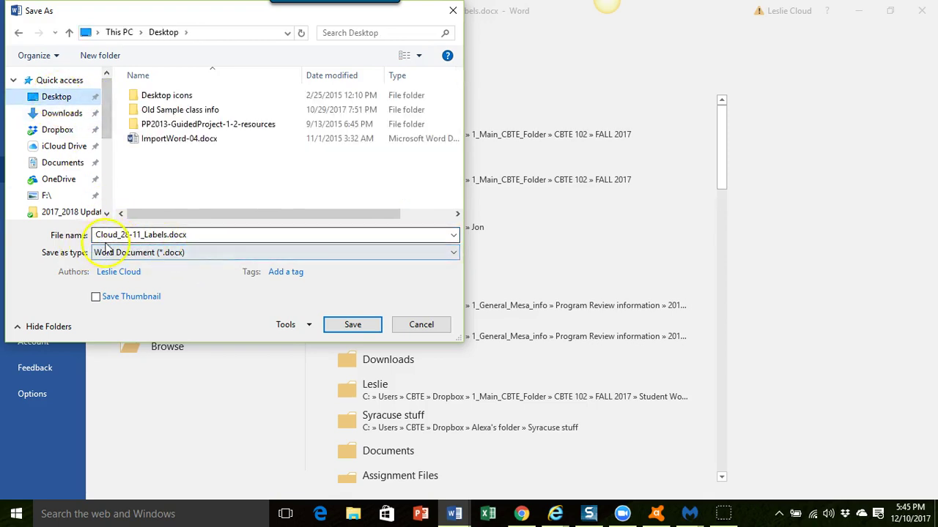
pyautogui.click(140, 235)
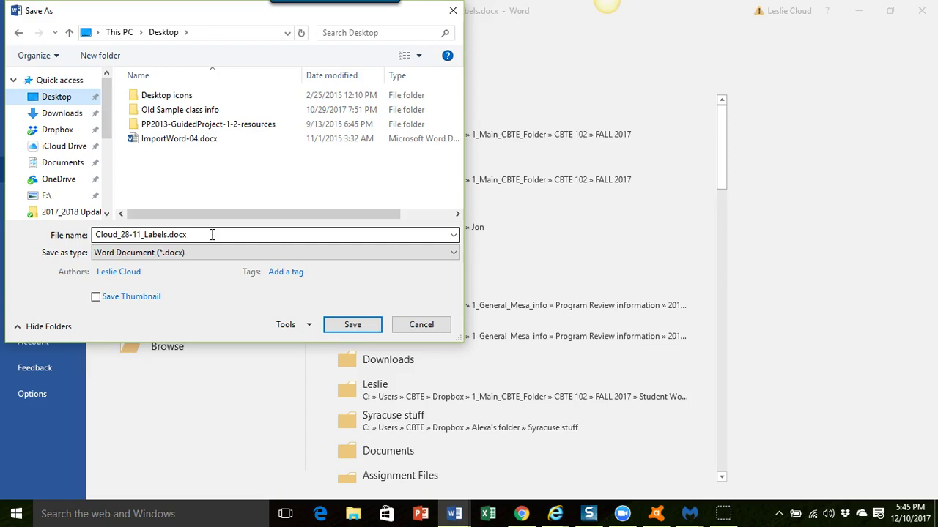
pyautogui.click(348, 329)
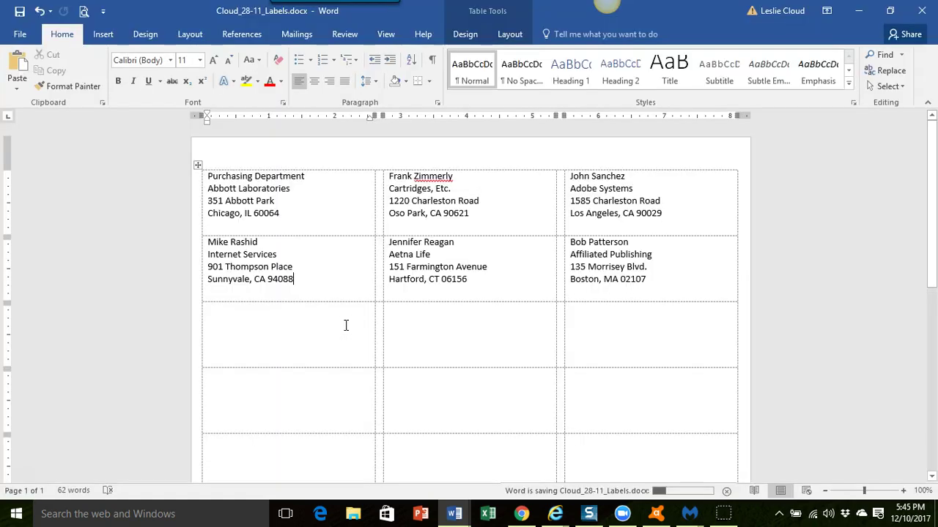
# Step: Switch to the GDP exercise page and upload the 28-11 labels Word document from the Desktop
pyautogui.click(554, 514)
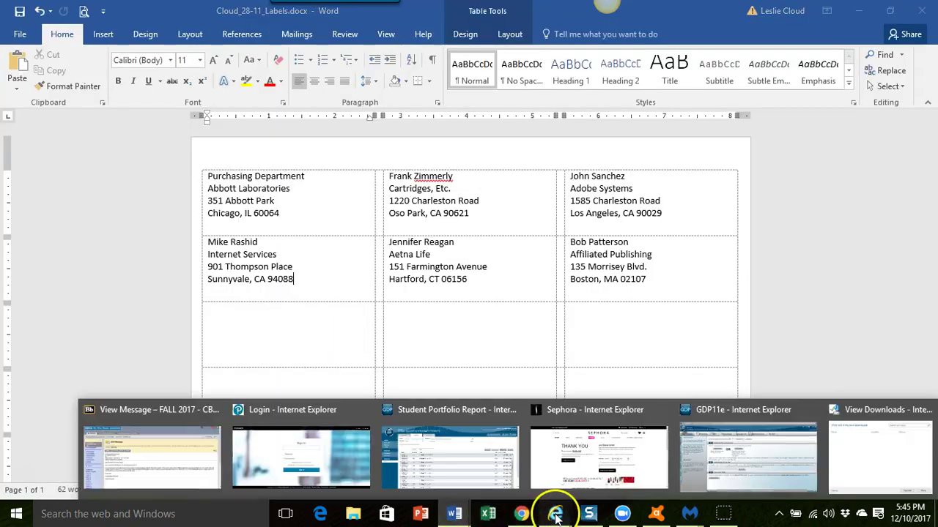
pyautogui.click(749, 466)
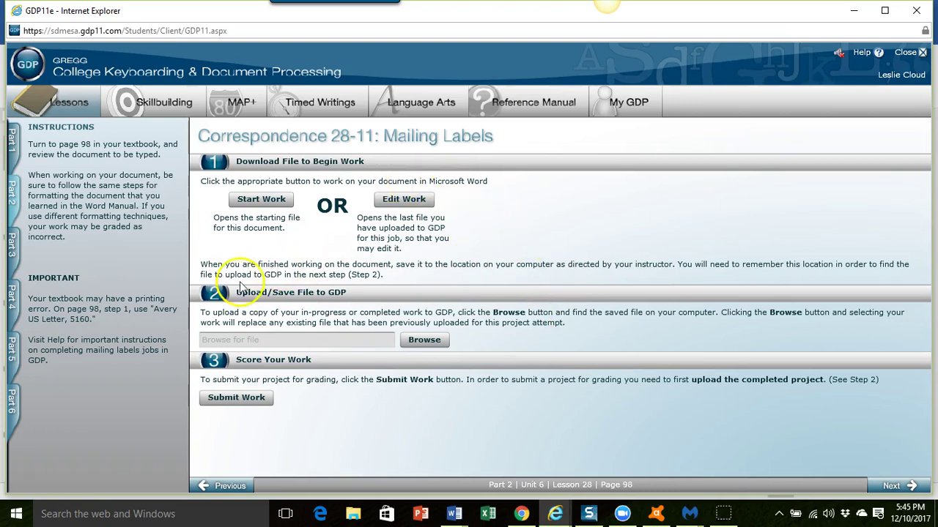
pyautogui.click(426, 340)
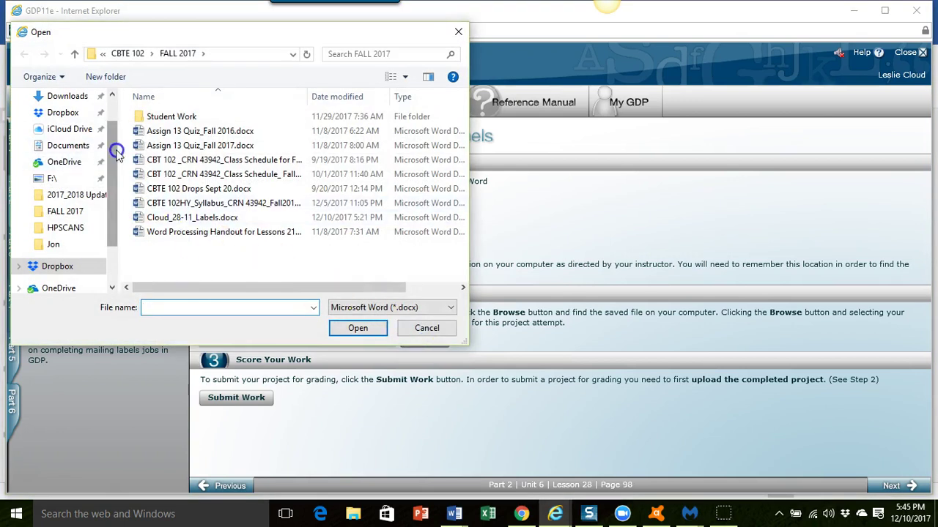
pyautogui.scroll(2, 115, 146)
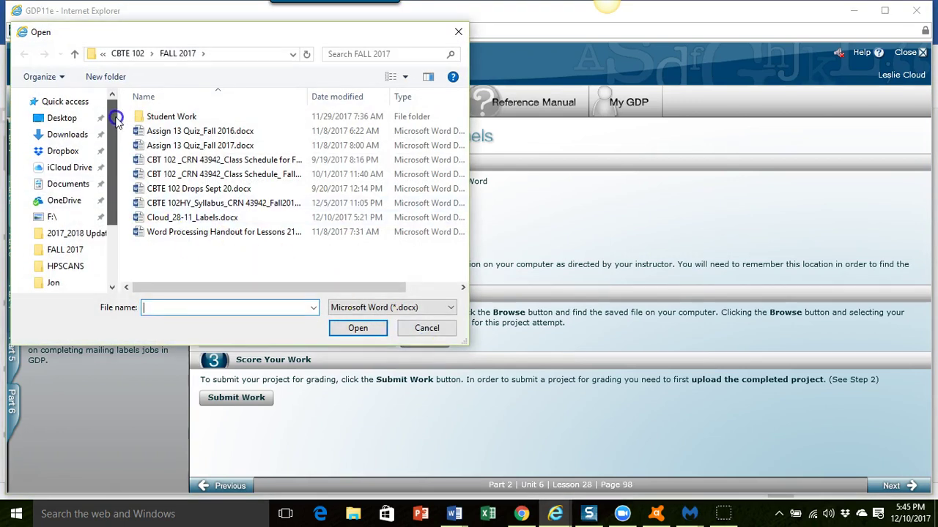
pyautogui.click(72, 121)
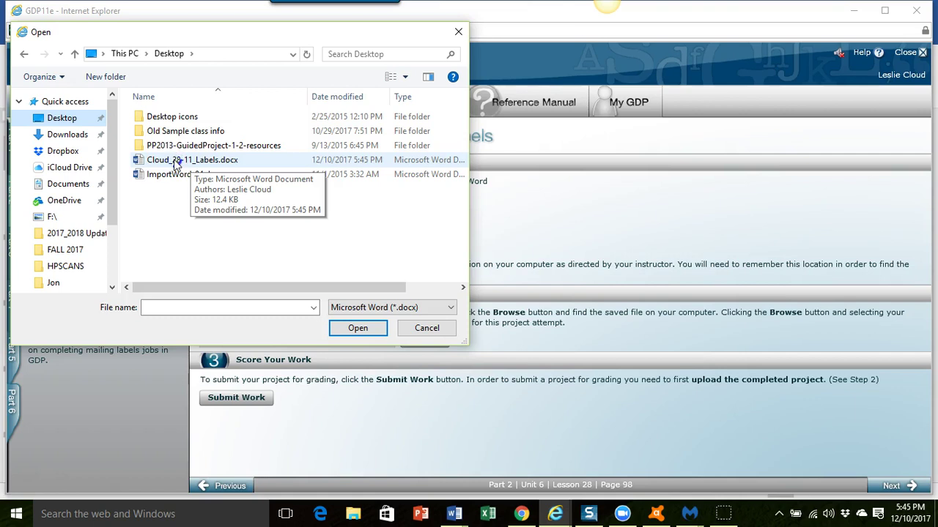
pyautogui.click(176, 163)
pyautogui.doubleClick(176, 162)
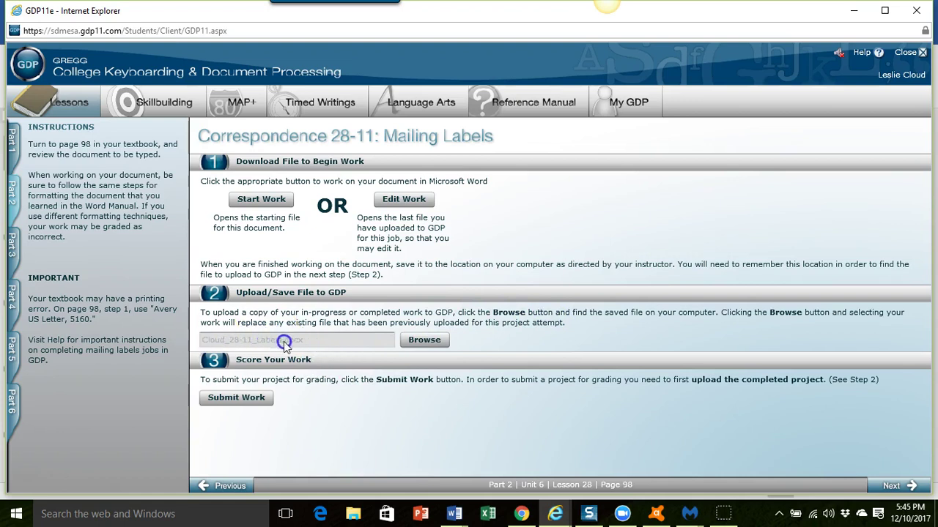
# Step: Submit the uploaded mailing labels for scoring, review the scoring results, and close them
pyautogui.click(238, 399)
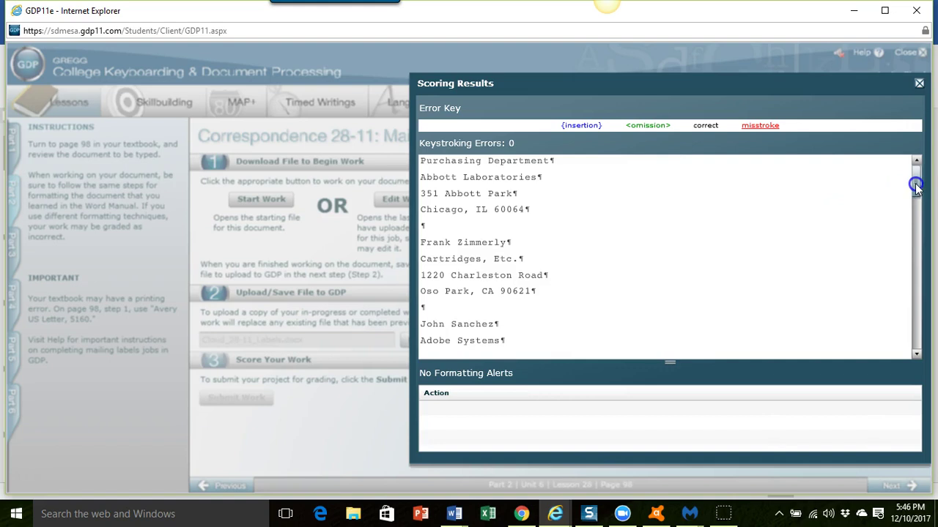
pyautogui.moveTo(914, 185)
pyautogui.mouseDown()
pyautogui.moveTo(908, 261)
pyautogui.moveTo(910, 183)
pyautogui.mouseUp()
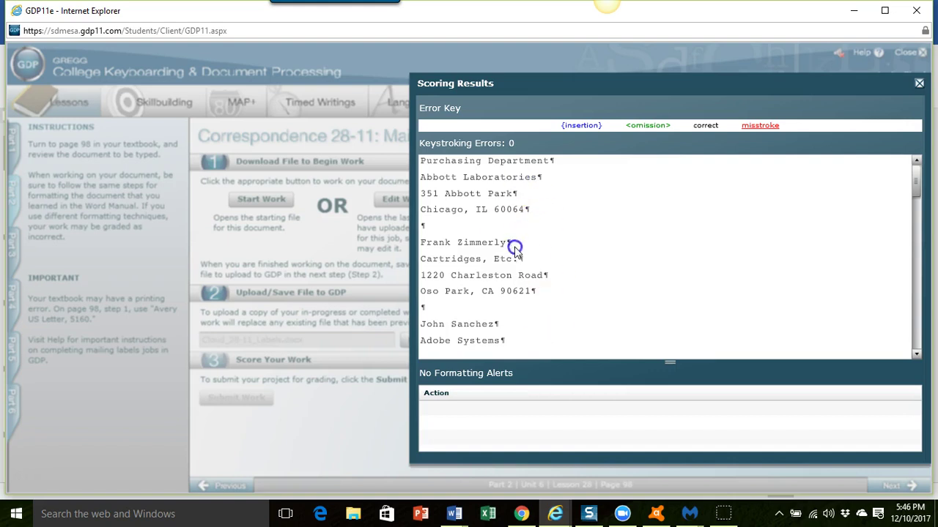
pyautogui.click(919, 85)
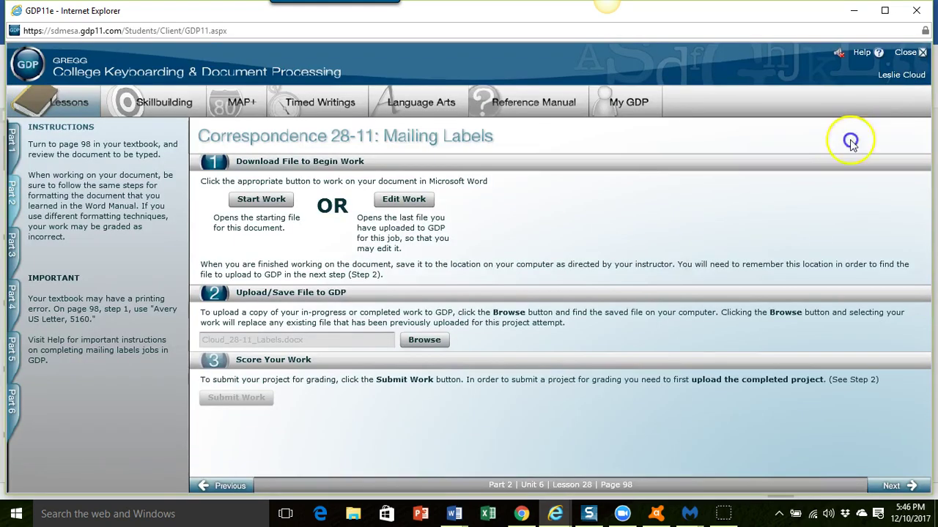
# Step: Review the completed 28-11 labels document in Word alongside the editing option on the GDP exercise page
pyautogui.moveTo(454, 521)
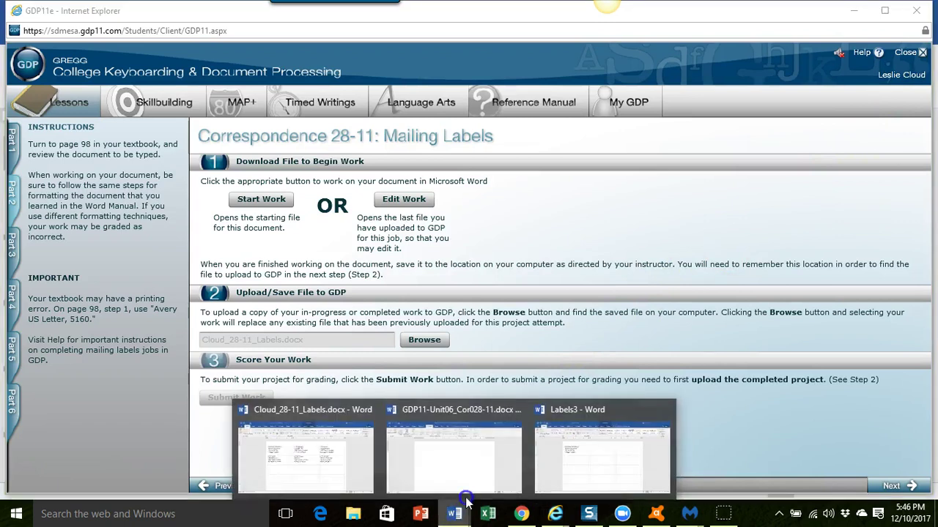
pyautogui.click(327, 470)
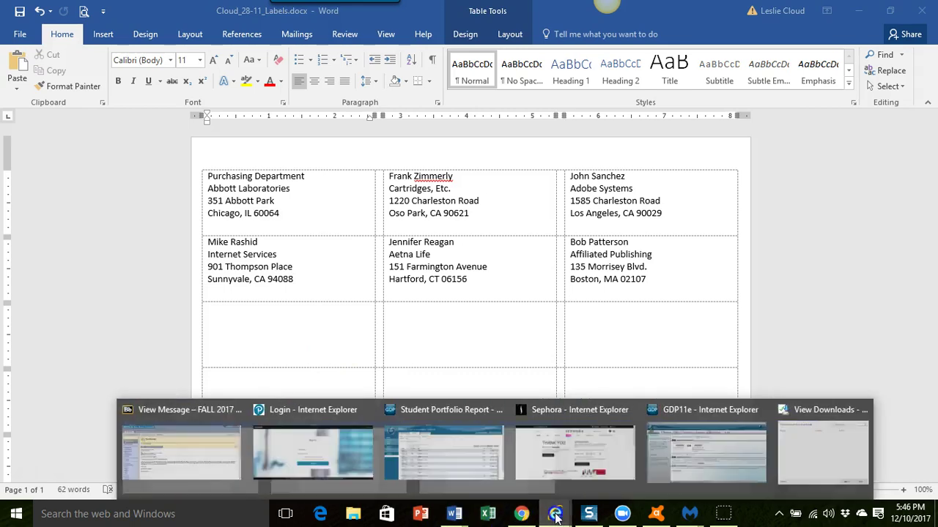
pyautogui.moveTo(555, 515)
pyautogui.click(732, 457)
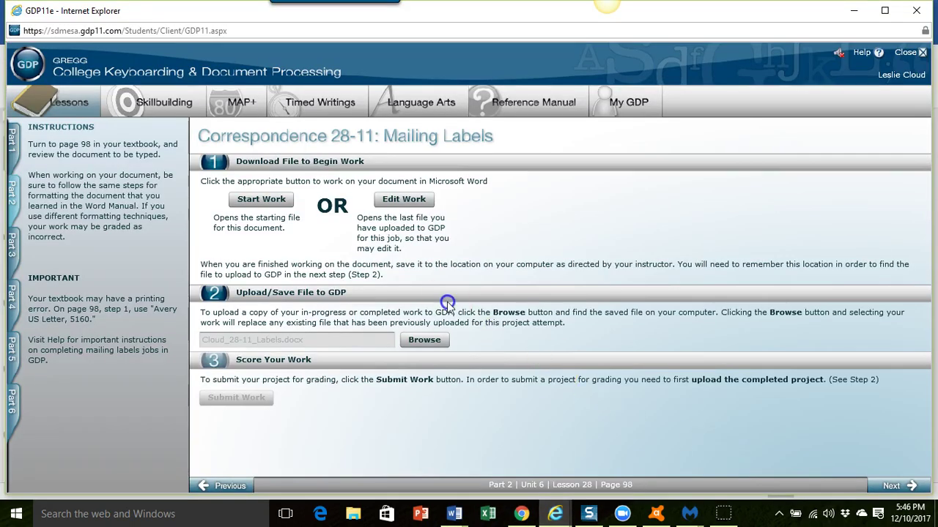
pyautogui.click(407, 204)
pyautogui.moveTo(455, 518)
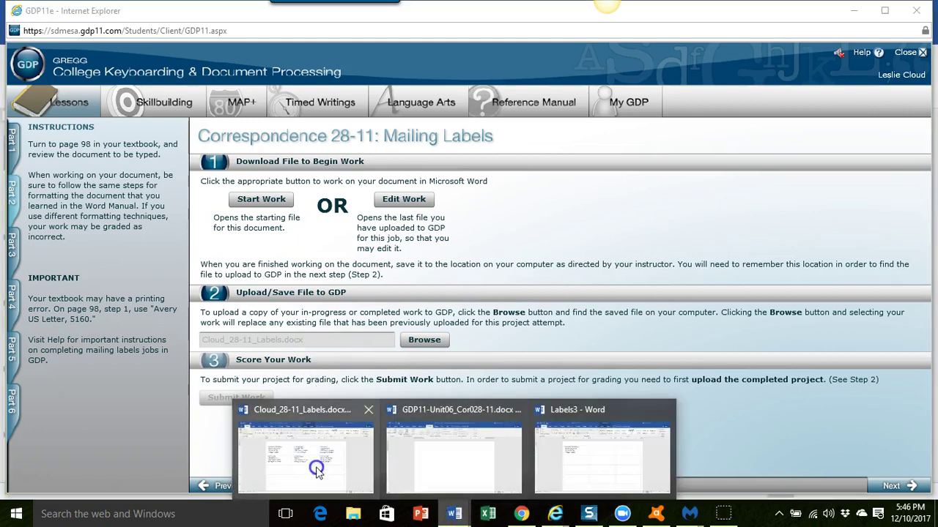
pyautogui.click(308, 461)
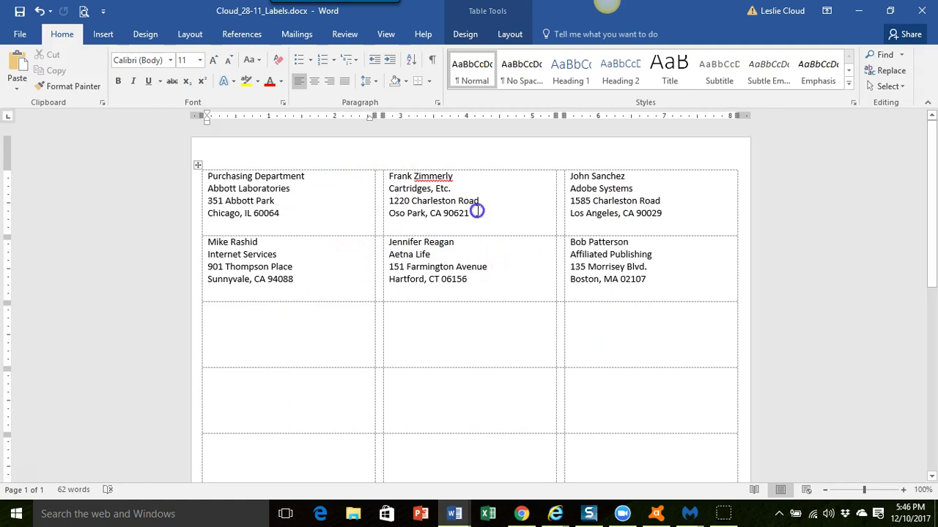
pyautogui.click(334, 246)
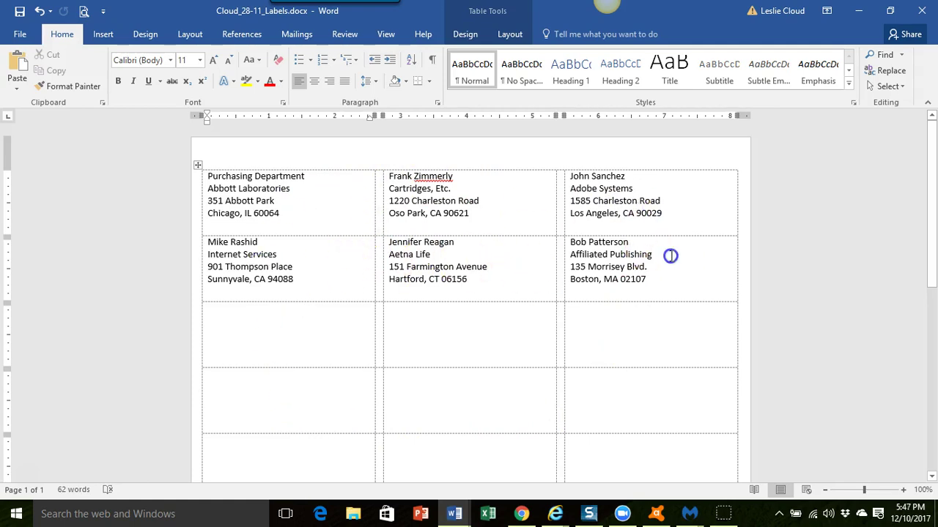